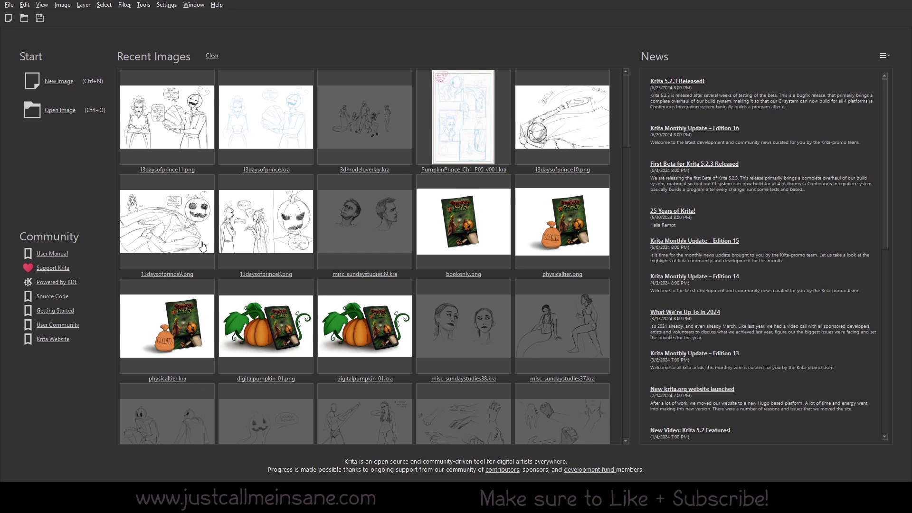
Empty the Recent Images list on Krita's welcome screen using its Clear link.
click(212, 56)
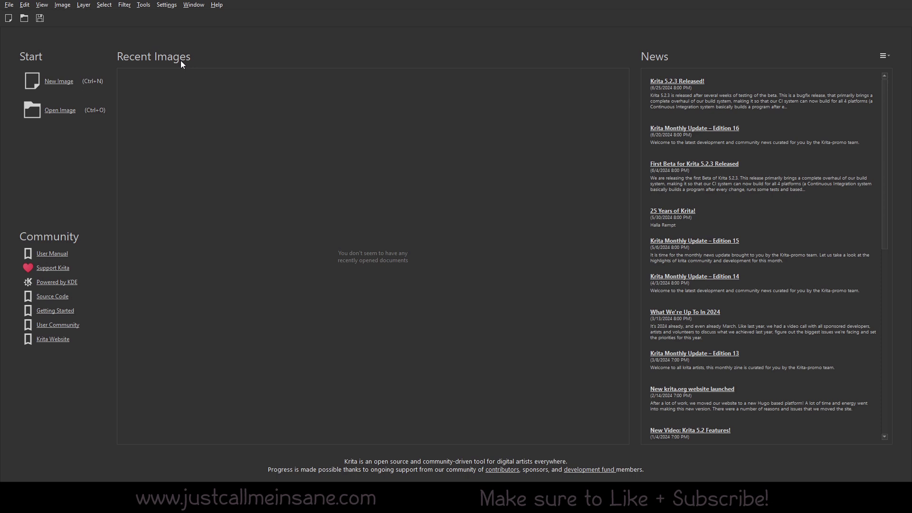
Start a new image and review its 3600 × 2400 px, 300 ppi RGB/Alpha settings and Content tab.
click(71, 88)
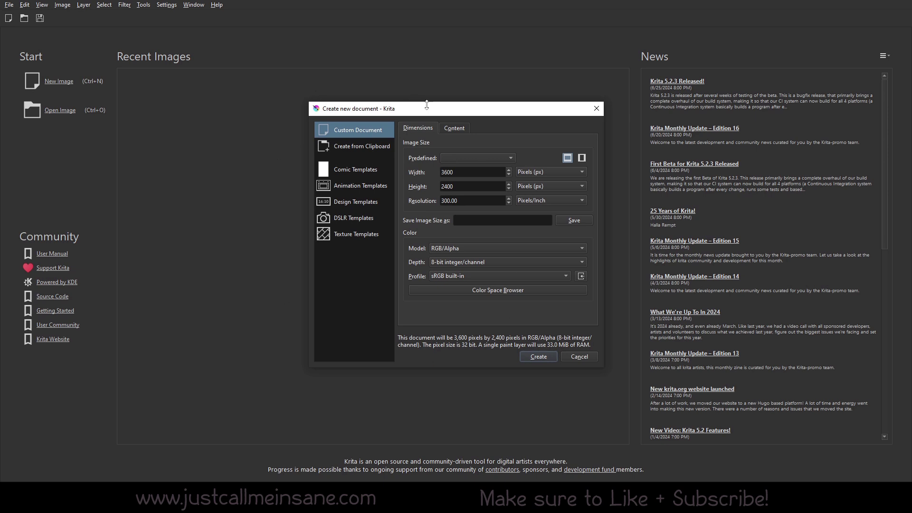
drag(434, 112, 372, 127)
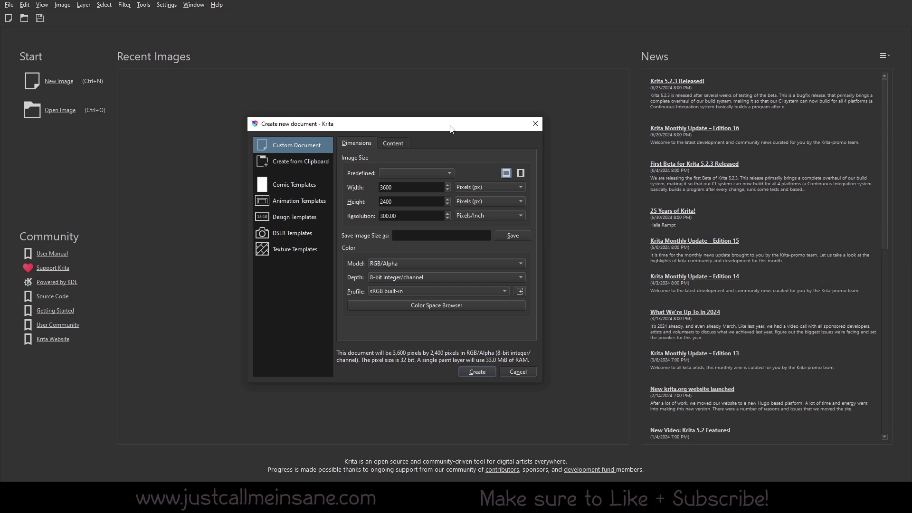
drag(450, 129, 430, 134)
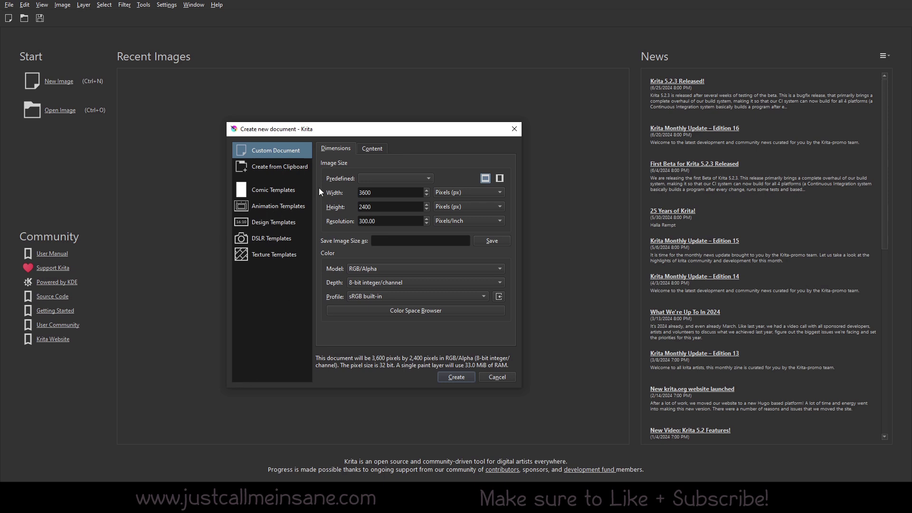
click(378, 153)
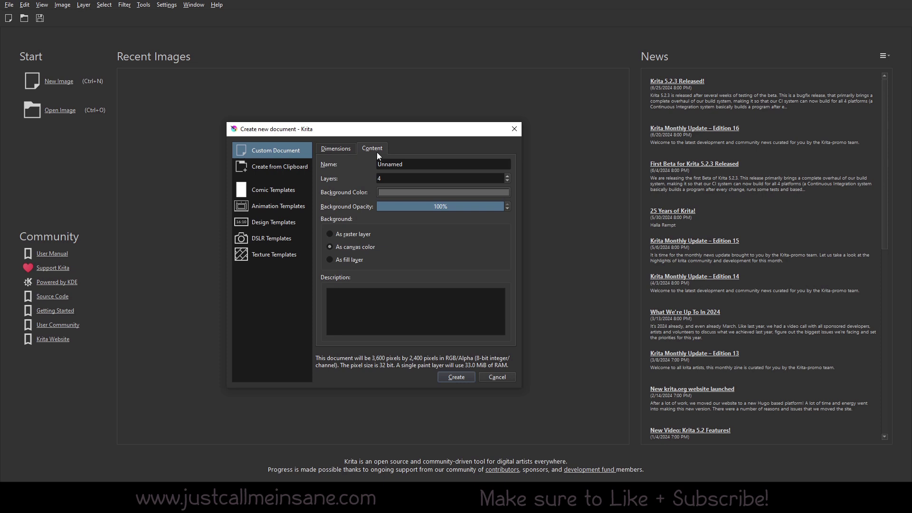
click(346, 149)
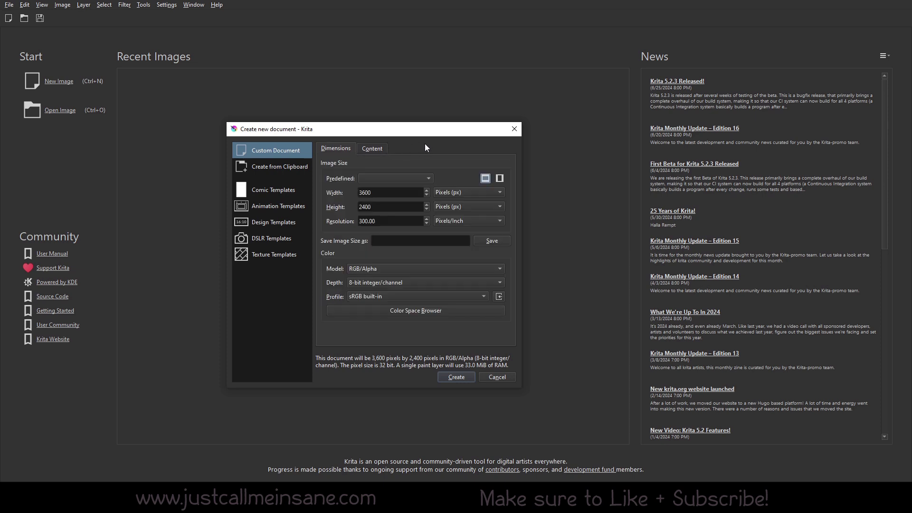
drag(444, 136, 442, 135)
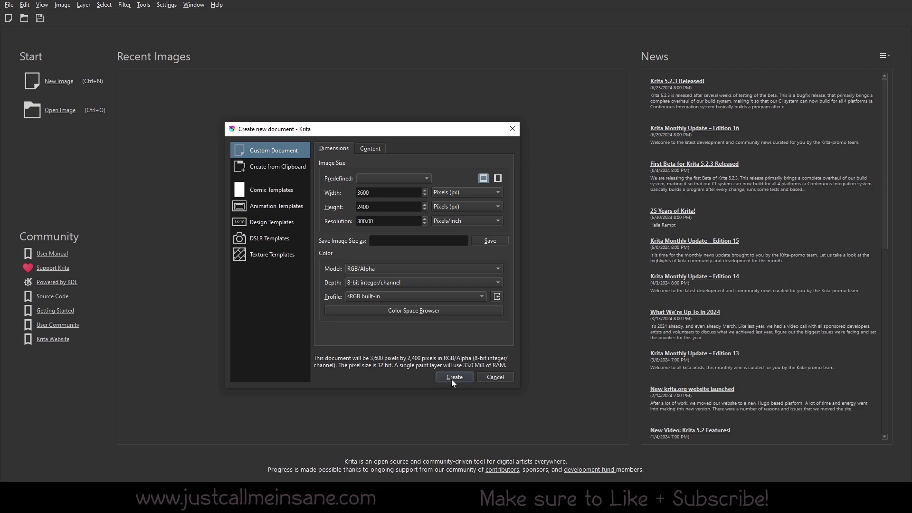
Create the 3600 × 2400 document, close the floating Palette docker, and apply the Default workspace.
key(Return)
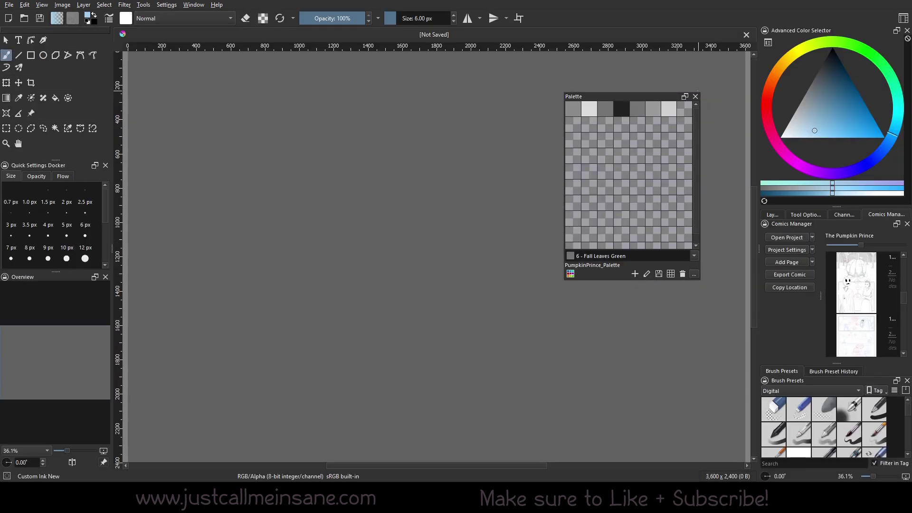
click(696, 97)
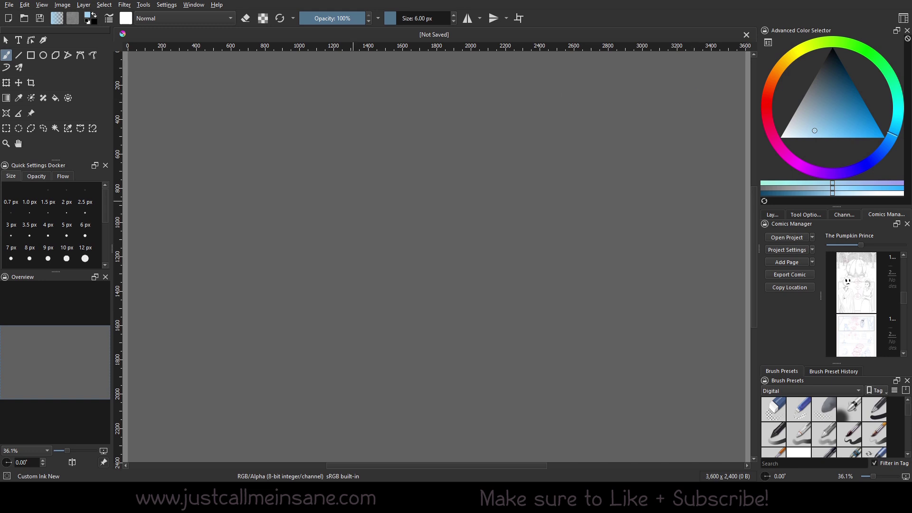
click(903, 19)
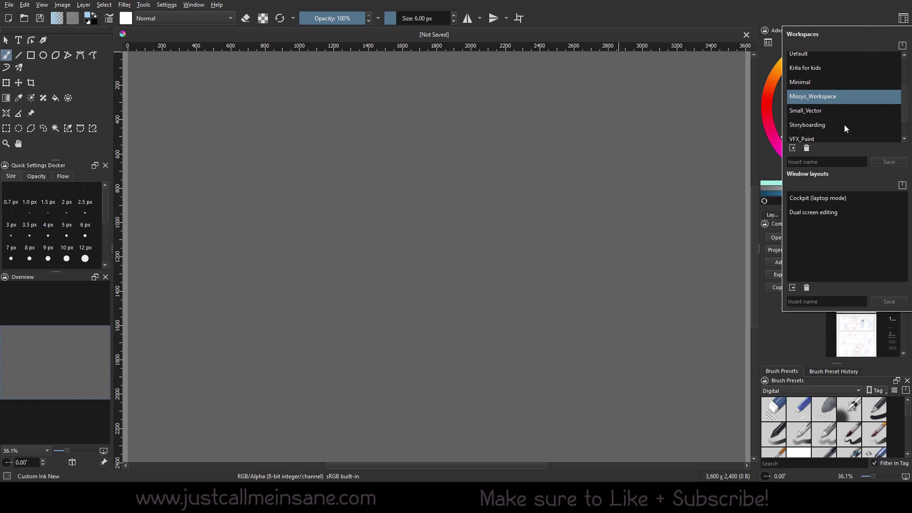
scroll(845, 125, up, 2)
scroll(862, 91, down, 3)
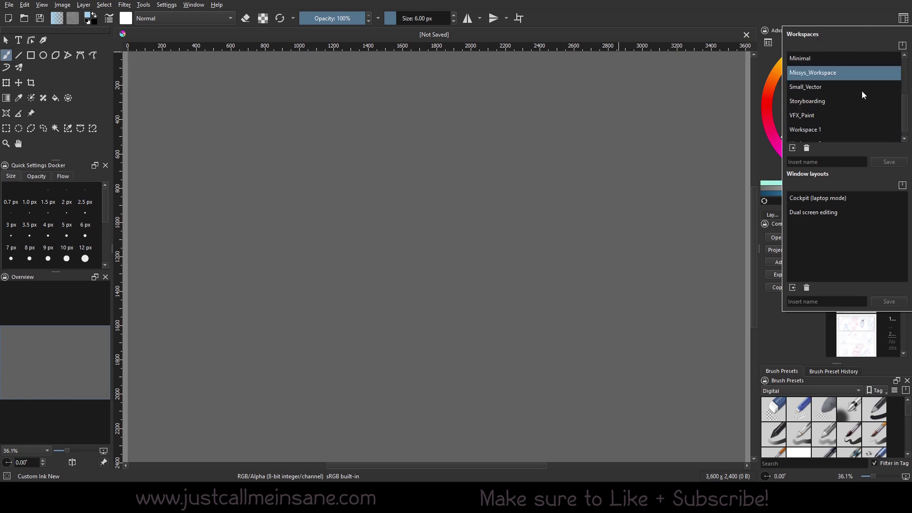
scroll(817, 126, up, 3)
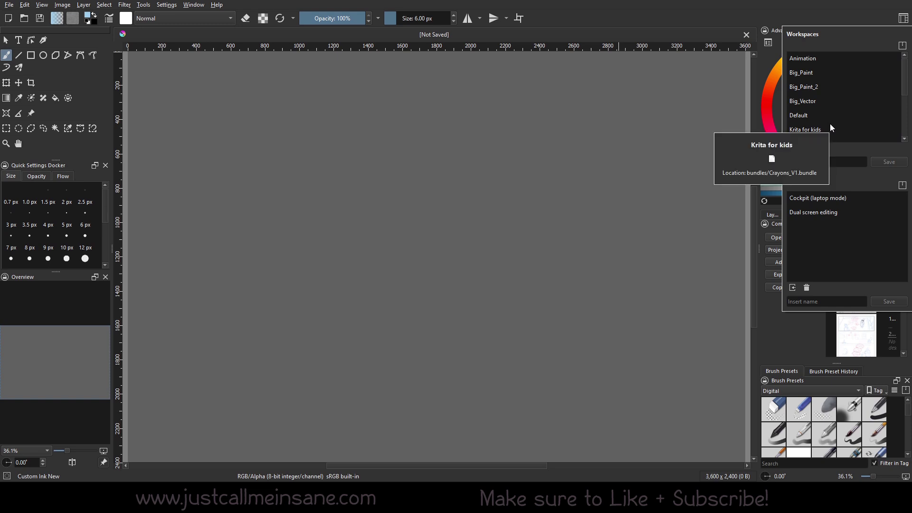
scroll(855, 82, down, 1)
scroll(855, 90, down, 1)
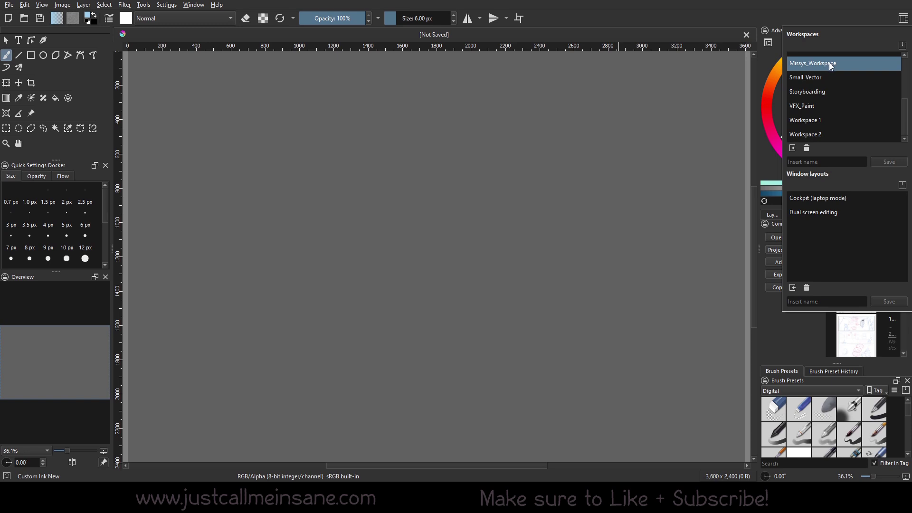
scroll(836, 117, up, 2)
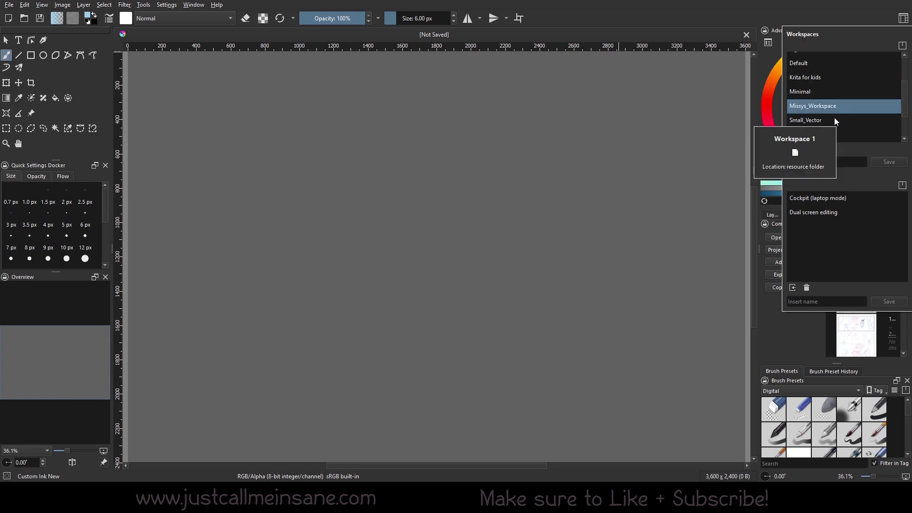
scroll(811, 101, down, 1)
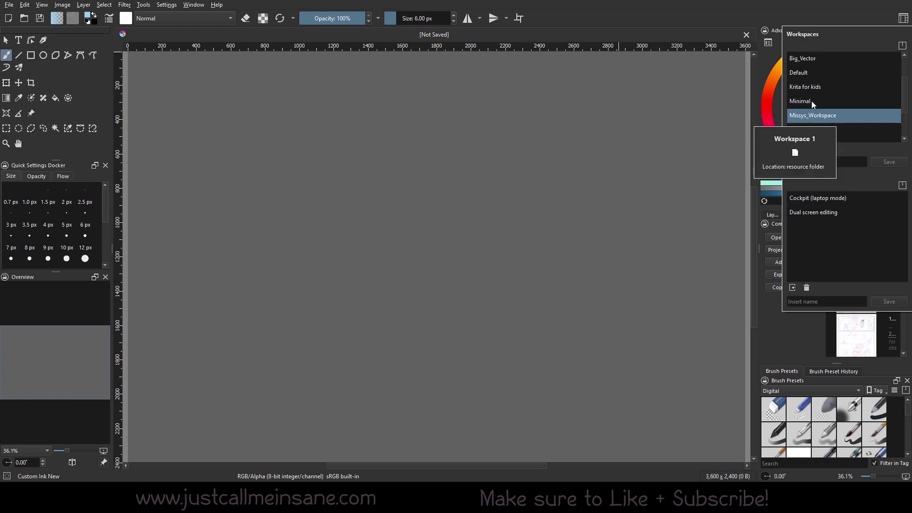
click(807, 75)
Apply the Default workspace, enable wrap-around mode with W, and paint test strokes across the tiles.
click(796, 13)
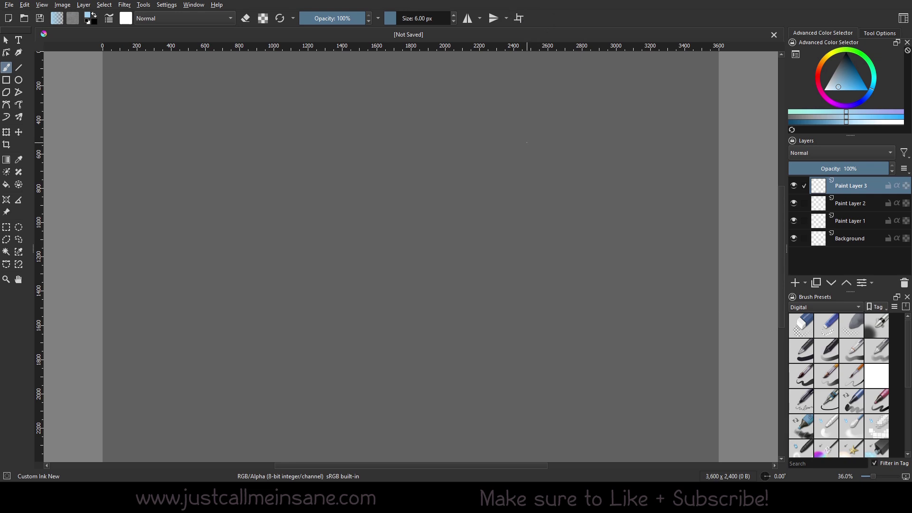
key(w)
key(w)
key(w)
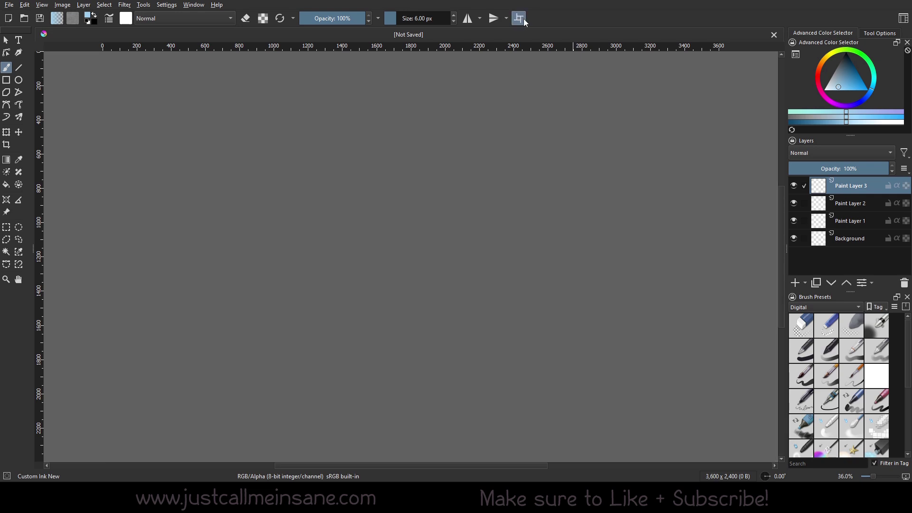
scroll(495, 149, down, 8)
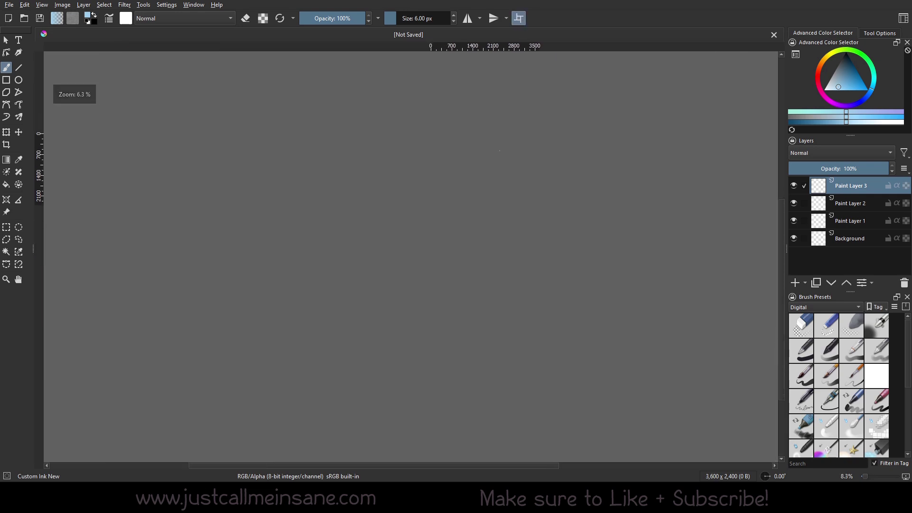
drag(306, 203, 356, 200)
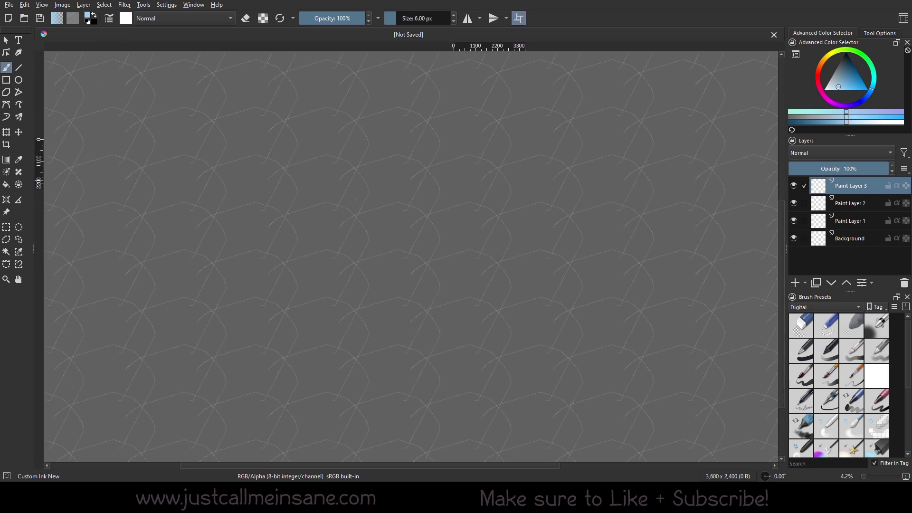
drag(372, 162, 430, 138)
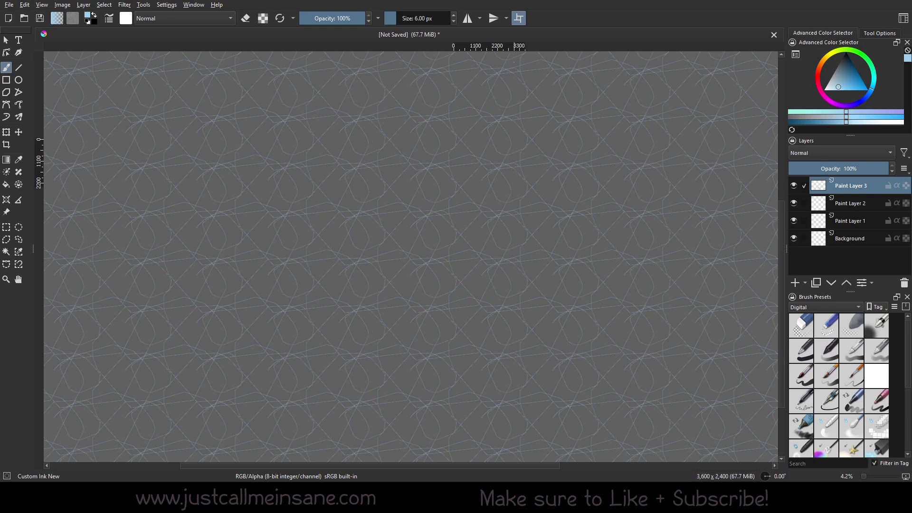
Turn off wrap-around mode, zoom in on the image, and undo the painted strokes.
click(519, 19)
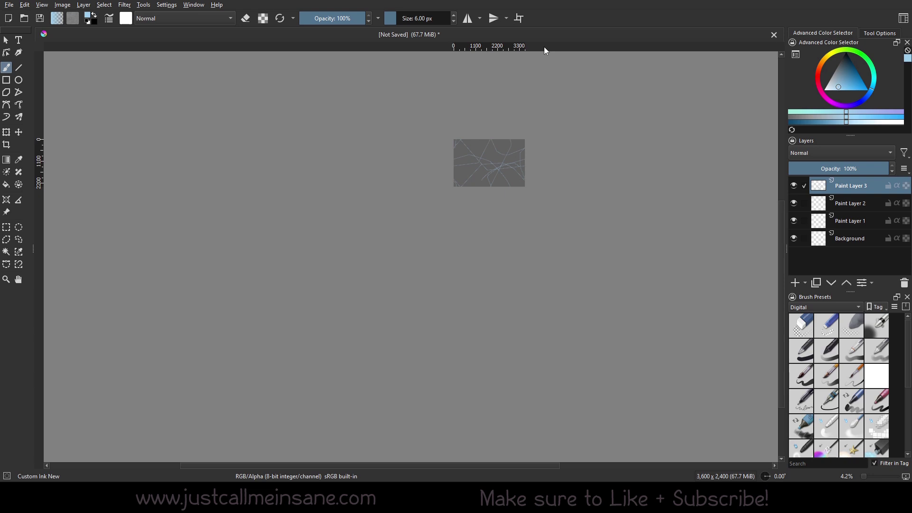
drag(346, 199, 261, 278)
scroll(260, 278, up, 2)
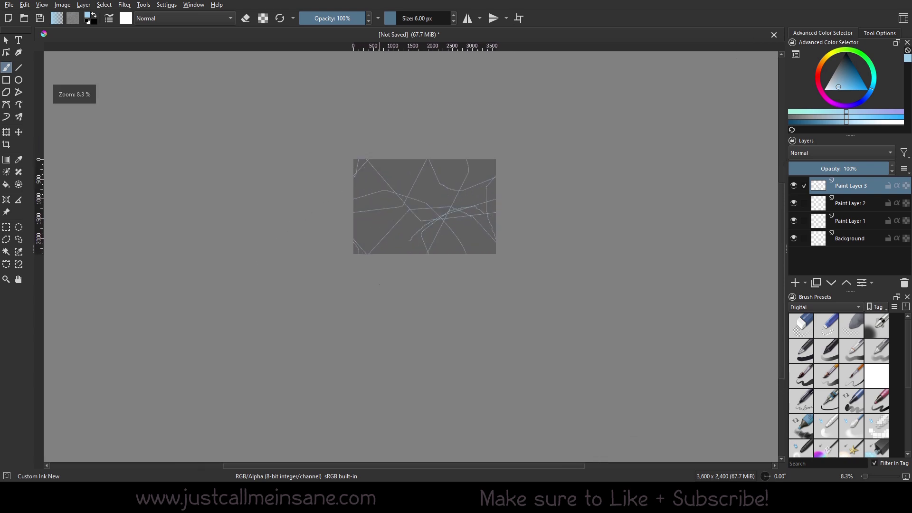
key(ctrl+z)
drag(434, 256, 415, 258)
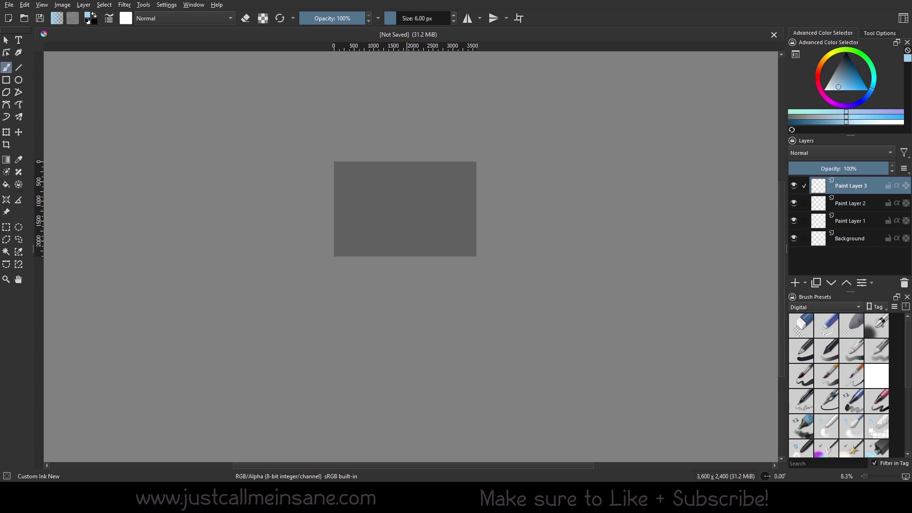
Open Settings > Configure Krita and view the Tablet settings page.
click(168, 5)
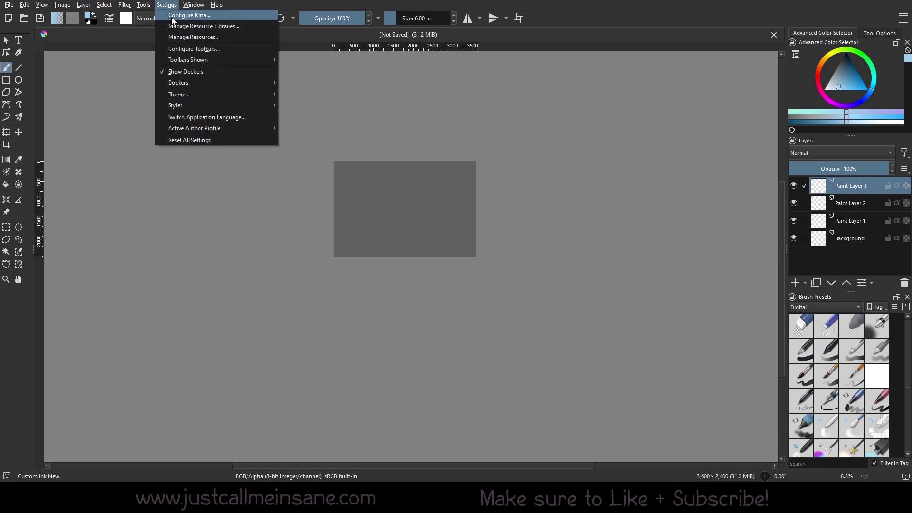
click(172, 18)
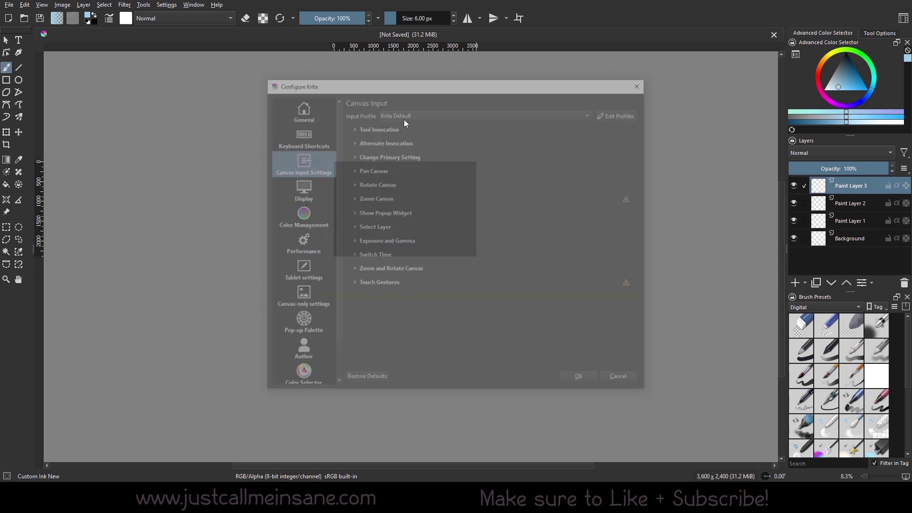
scroll(276, 288, down, 2)
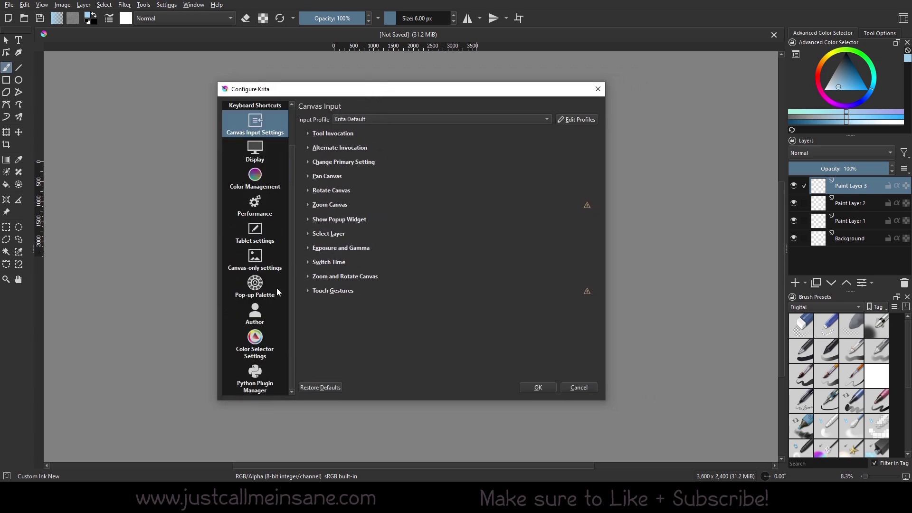
scroll(266, 318, up, 2)
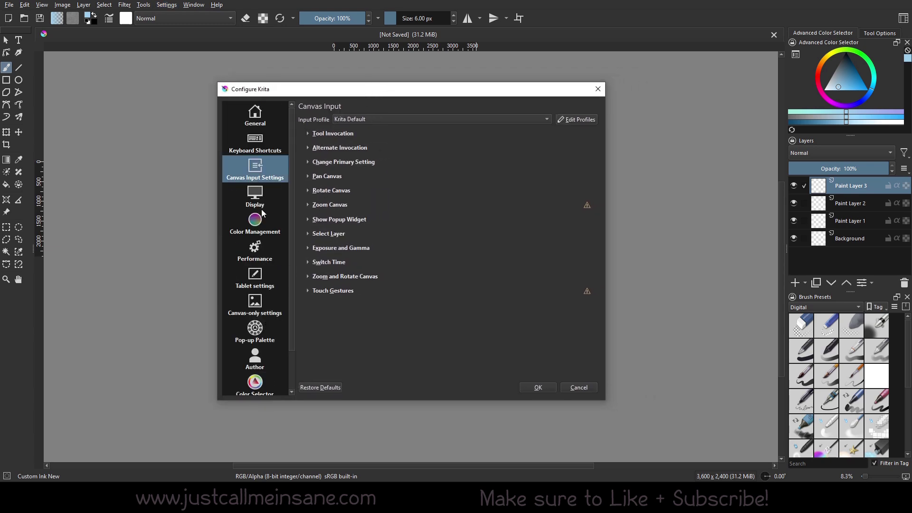
click(270, 278)
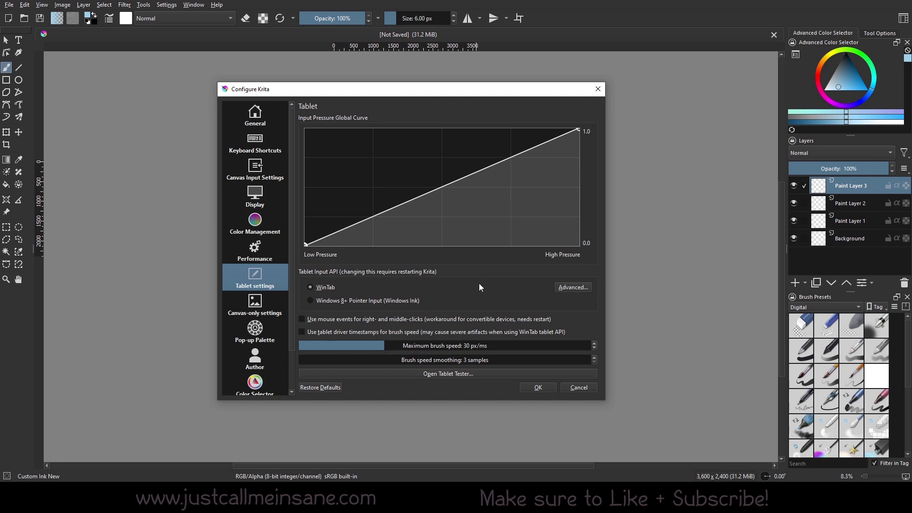
Look through the Performance page and the Display page's HDR, decoration and miscellaneous tabs.
click(267, 259)
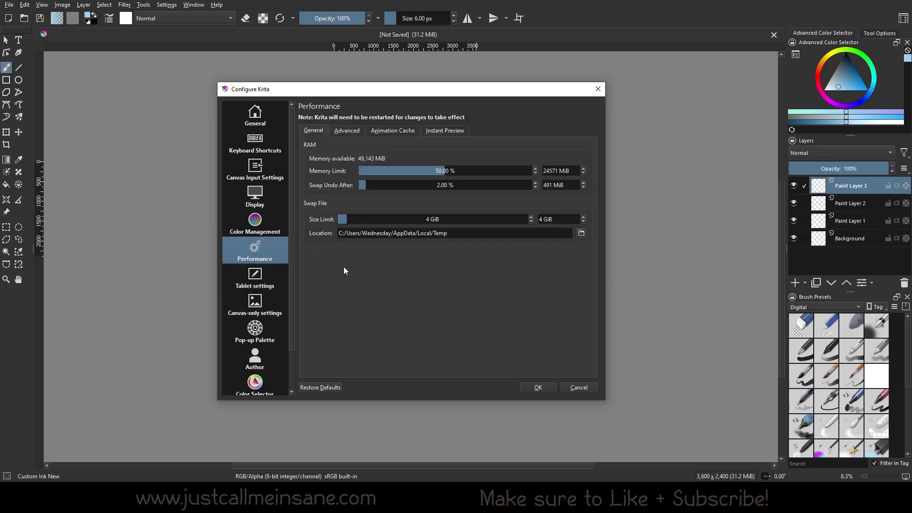
click(271, 233)
click(268, 206)
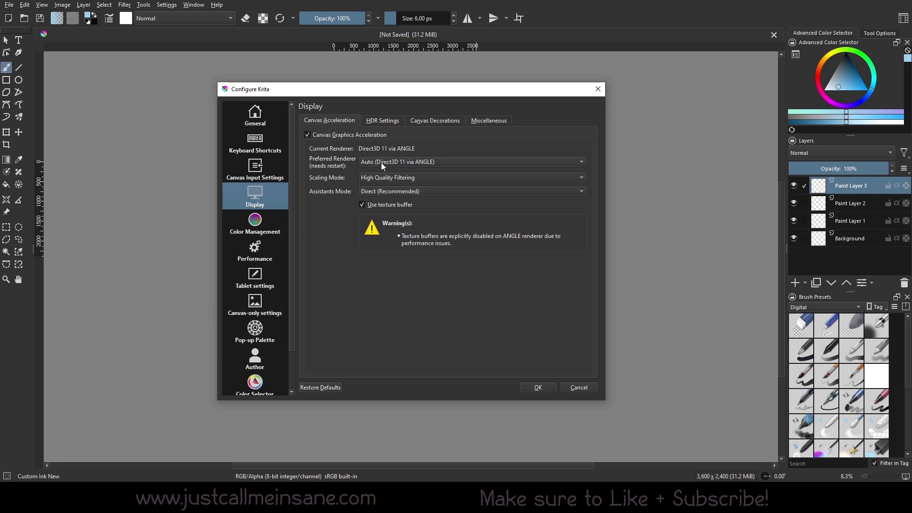
click(376, 120)
click(417, 119)
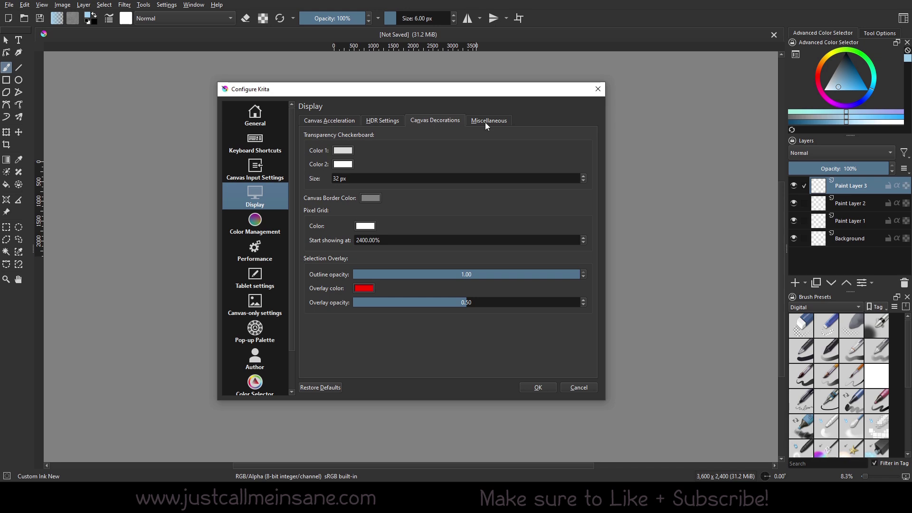
click(486, 122)
click(317, 119)
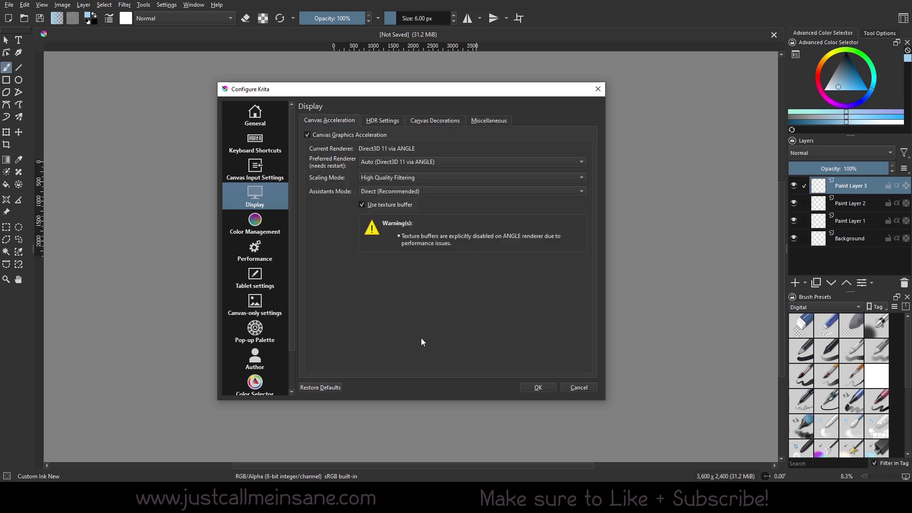
Browse the Canvas Input, Keyboard Shortcuts and General cursor settings pages.
click(255, 170)
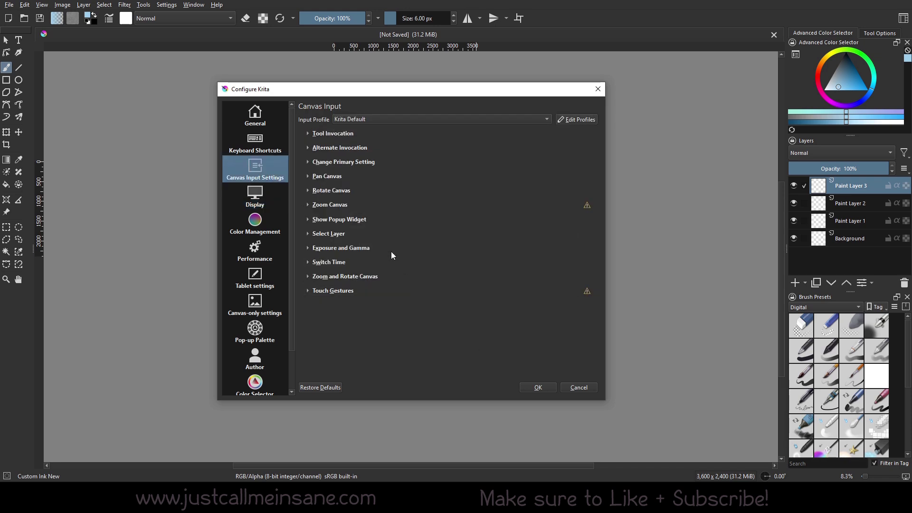
click(308, 134)
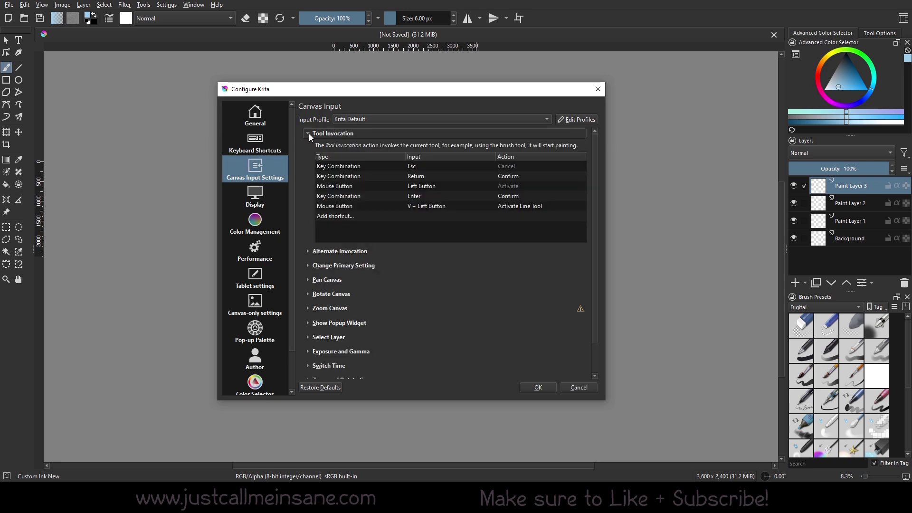
click(309, 133)
click(276, 139)
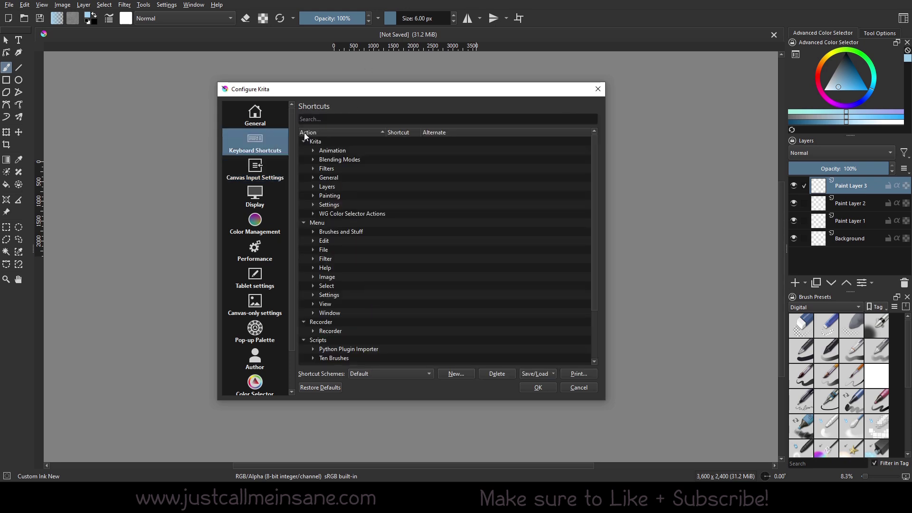
click(255, 116)
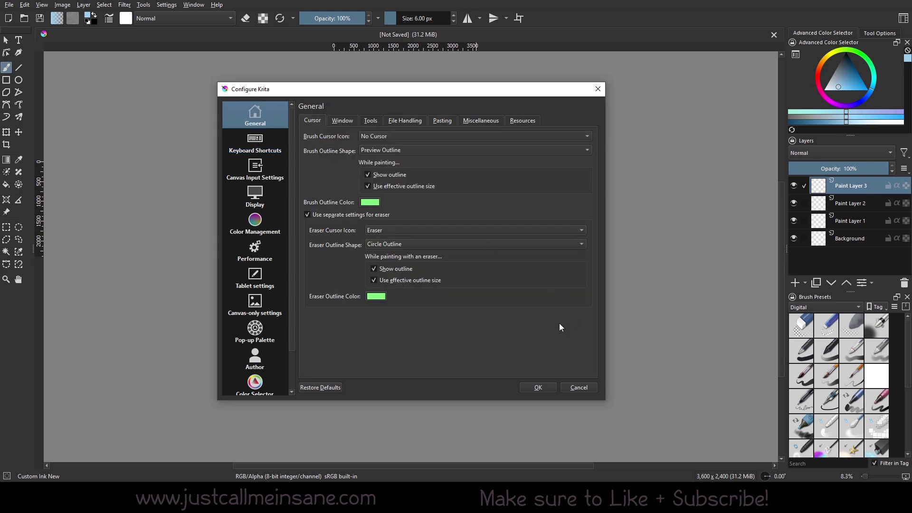
Browse the Pop-up Palette, Canvas-only, Color Selector and Python Plugin pages, ending on Author.
click(255, 335)
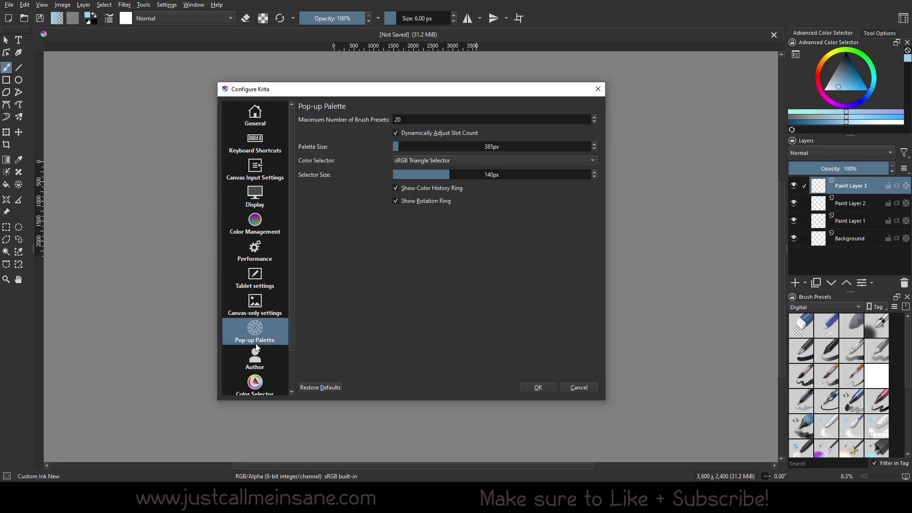
click(281, 315)
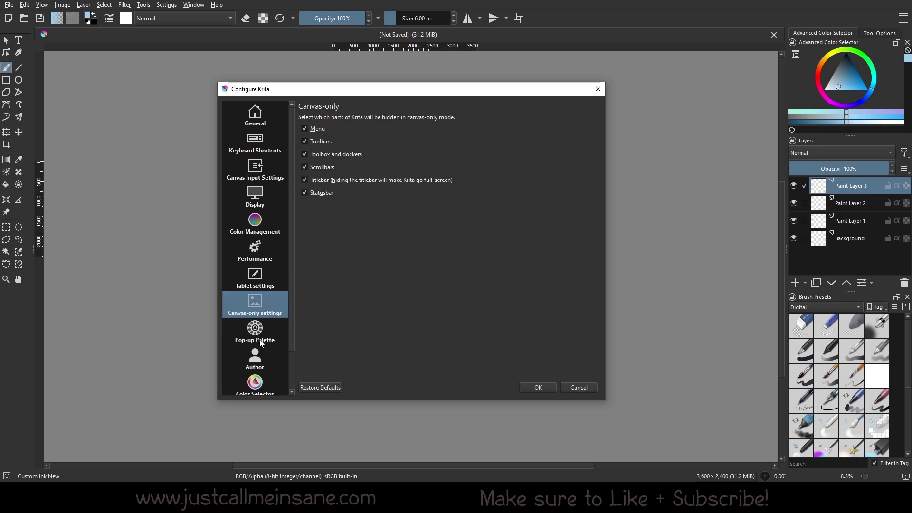
scroll(263, 349, down, 2)
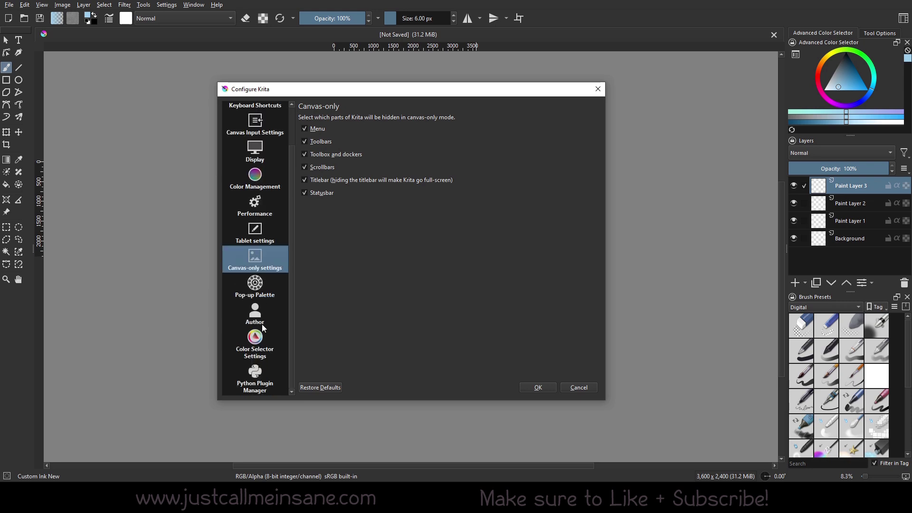
click(267, 340)
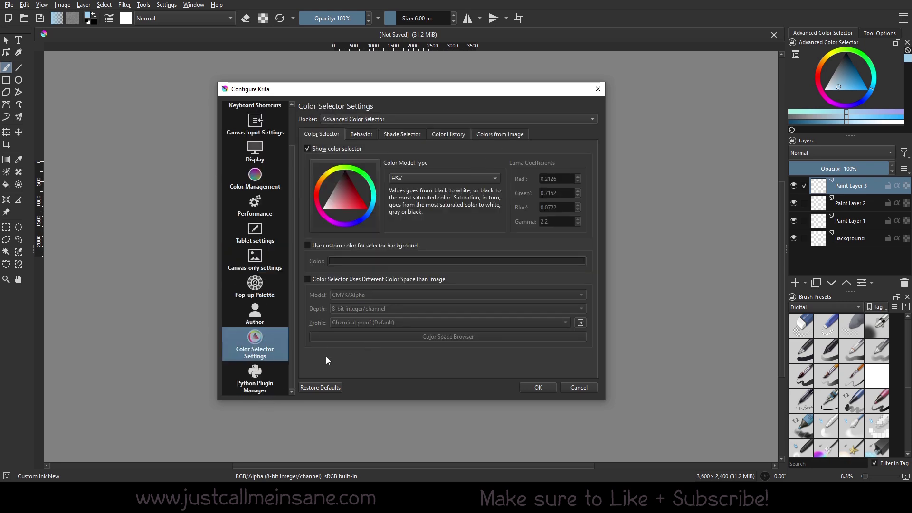
click(277, 372)
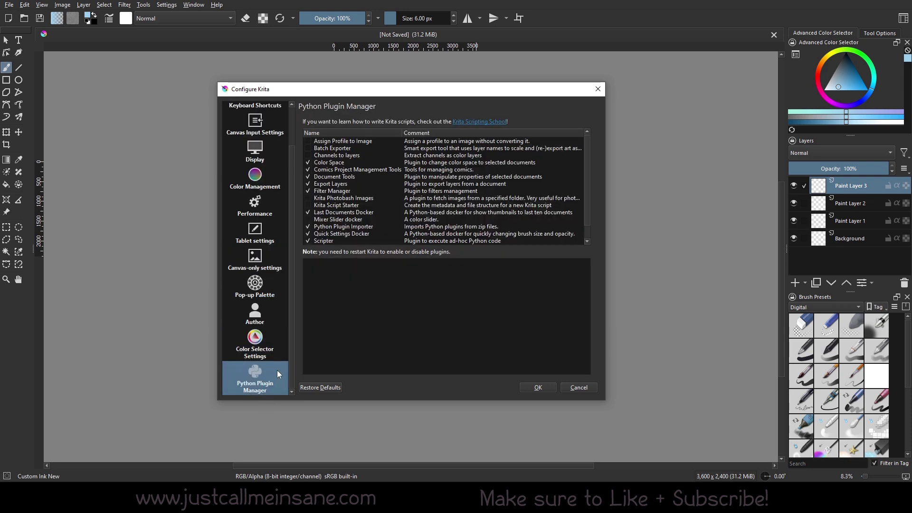
click(268, 343)
click(256, 315)
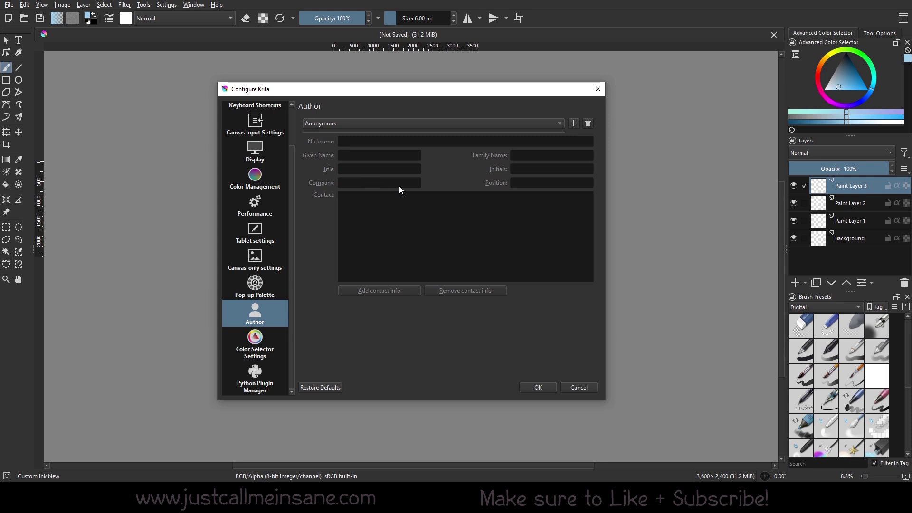
scroll(260, 335, up, 1)
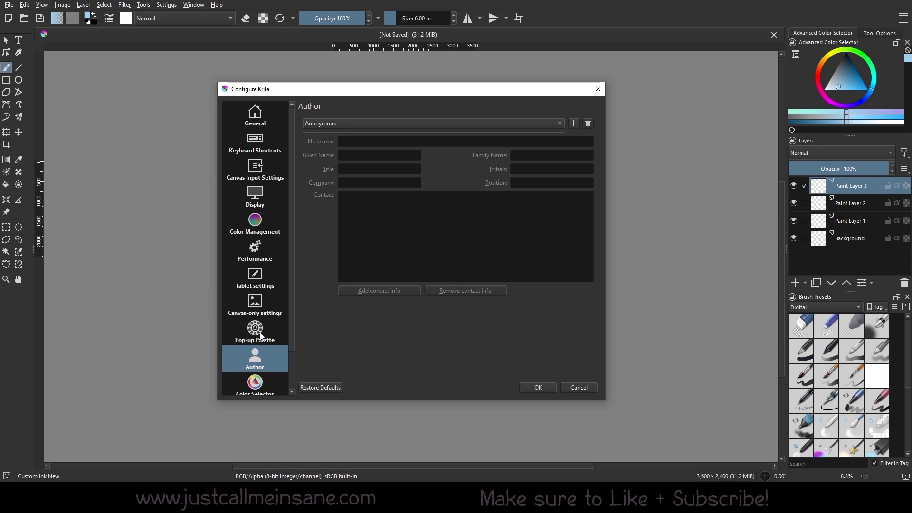
Cancel the Configure Krita dialog, then switch to canvas-only view with Tab and zoom in.
click(577, 389)
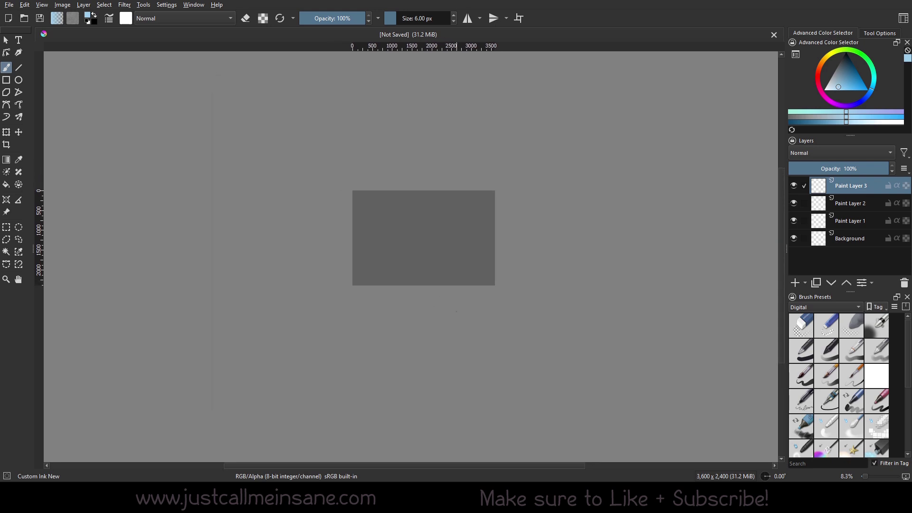
key(Tab)
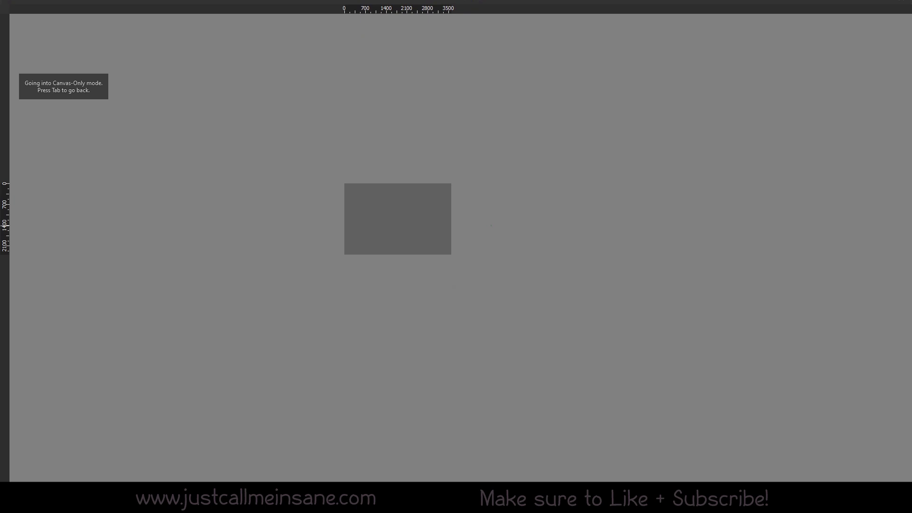
scroll(491, 226, up, 4)
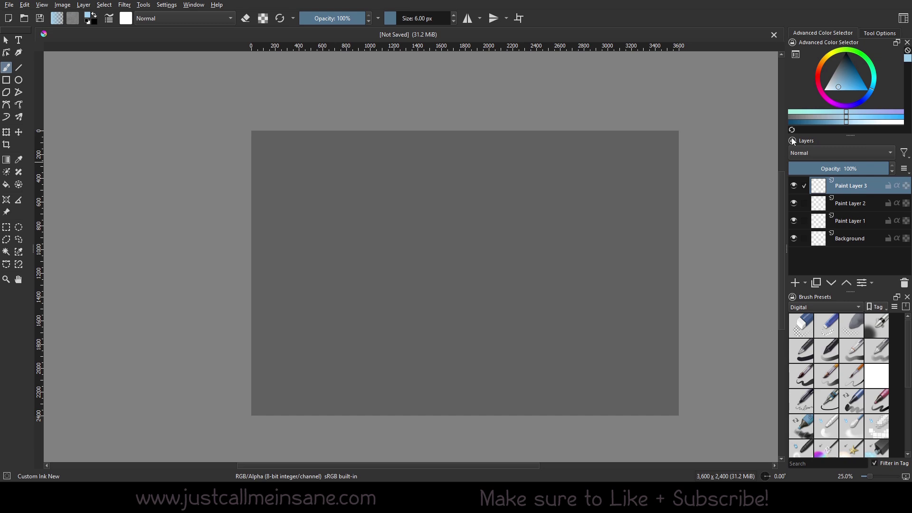
Float and enlarge the Layers docker, then float the Advanced Color Selector and Brush Presets dockers.
mouse_move(792, 142)
mouse_down()
mouse_move(803, 138)
mouse_move(568, 195)
mouse_move(249, 111)
mouse_up()
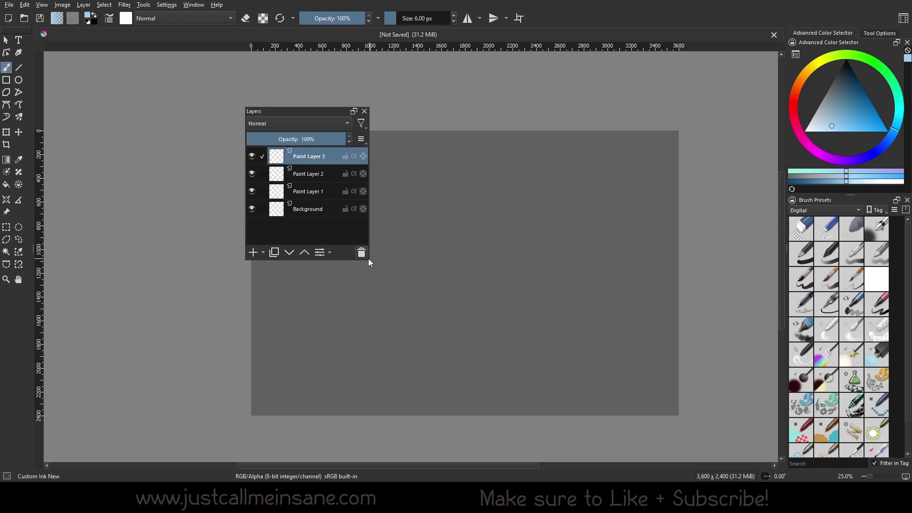
drag(370, 260, 428, 371)
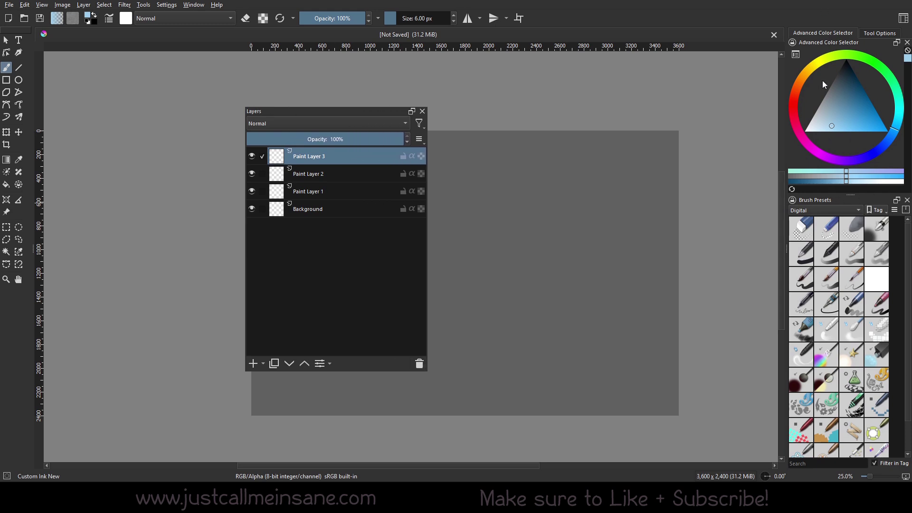
drag(808, 45, 504, 129)
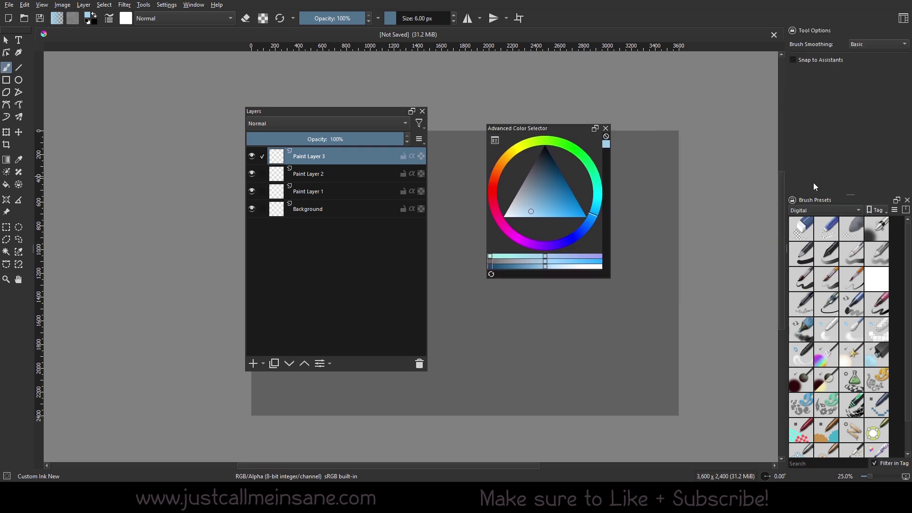
mouse_move(810, 200)
mouse_down()
mouse_move(633, 141)
mouse_move(647, 131)
mouse_up()
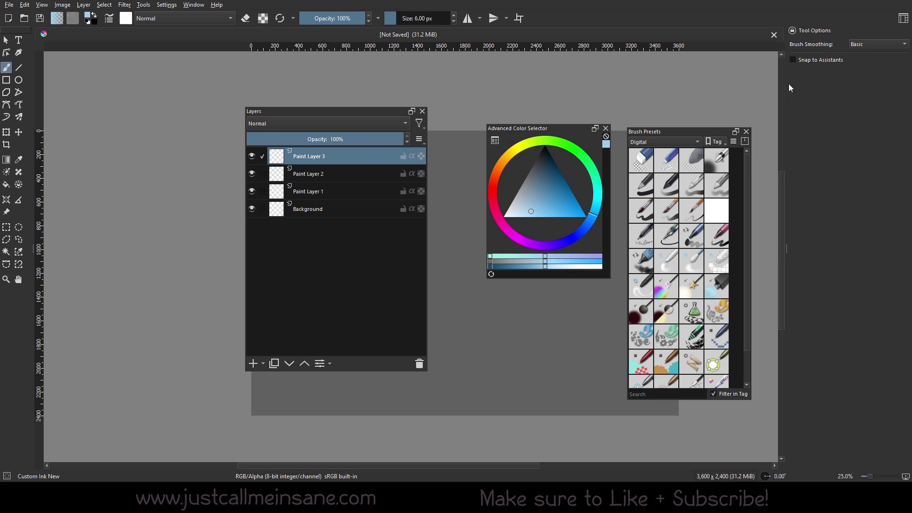
Apply Missys_Workspace, check its Channels, Tool Options and Layers tabs, and pan the canvas.
click(903, 18)
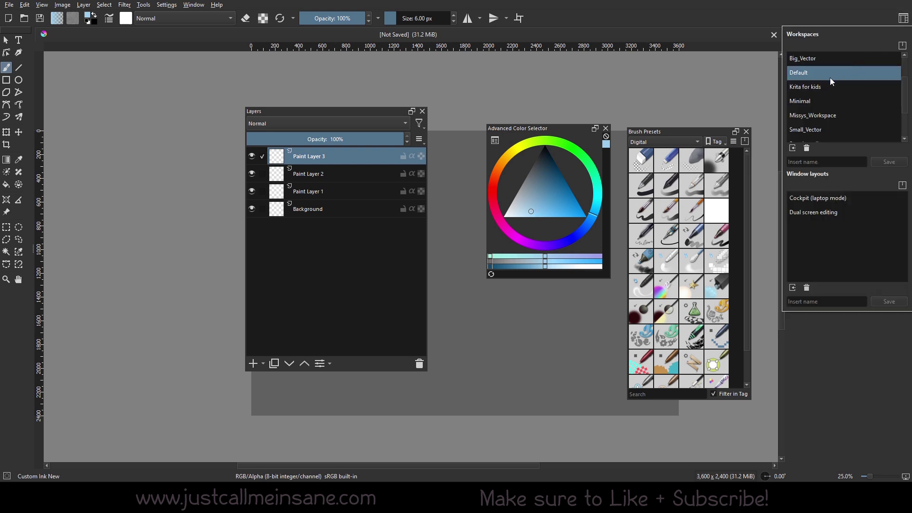
click(811, 117)
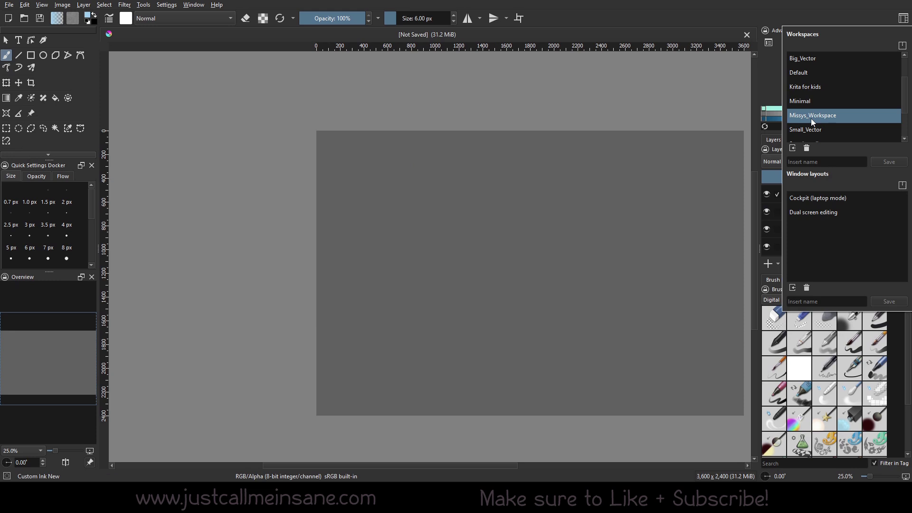
click(790, 9)
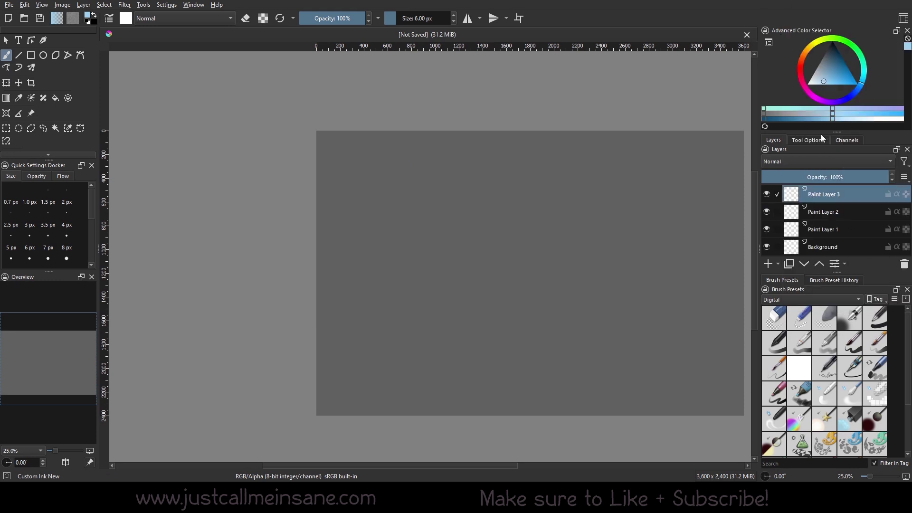
click(846, 141)
click(808, 140)
click(774, 140)
drag(353, 274, 250, 265)
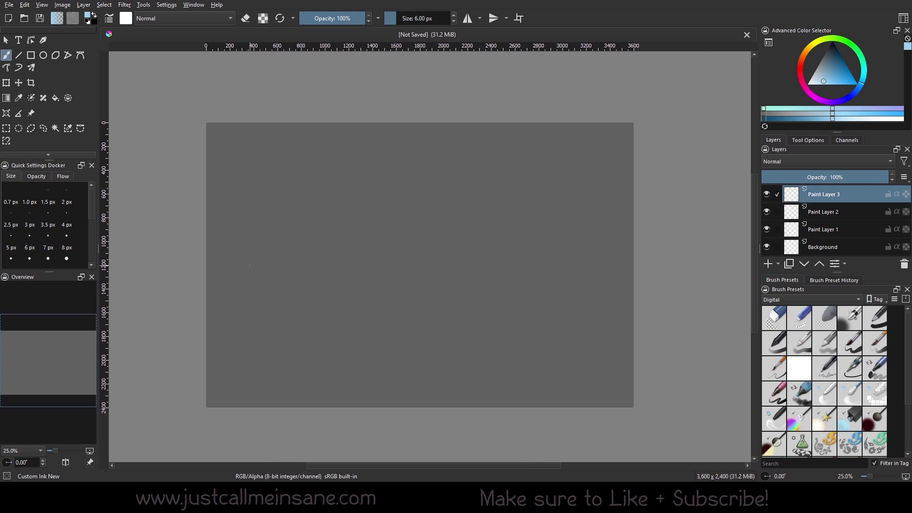
Right-click the canvas to show the pop-up brush palette, then dismiss it.
right_click(401, 240)
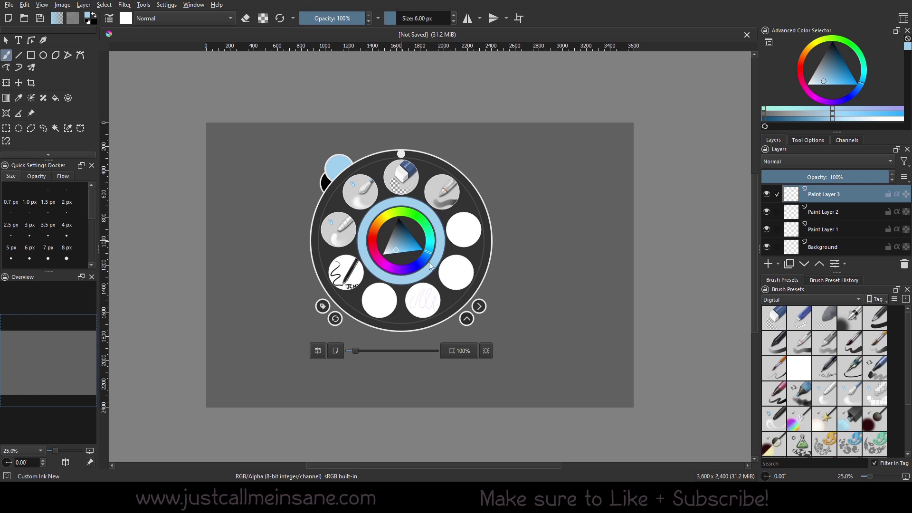
click(508, 217)
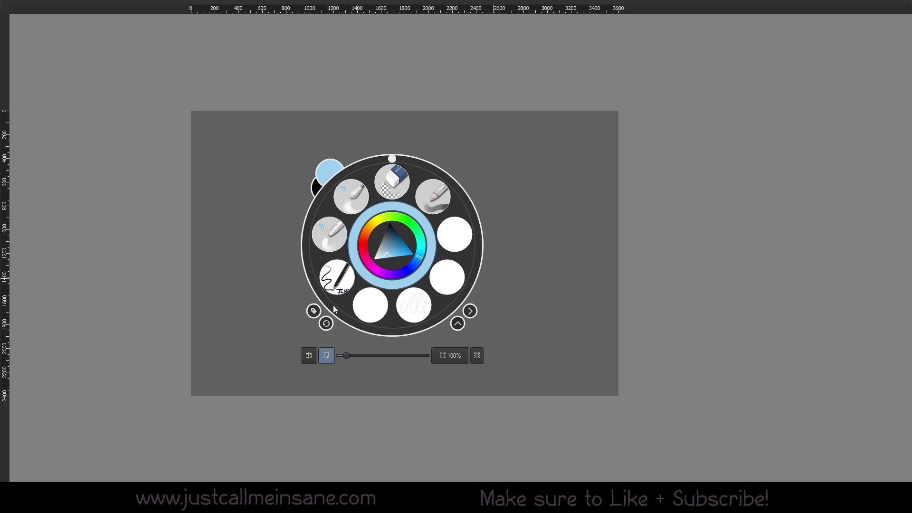
Preview the moo zip and moo stamp brush tags in the pop-up palette, return to Digital, and close it.
click(315, 310)
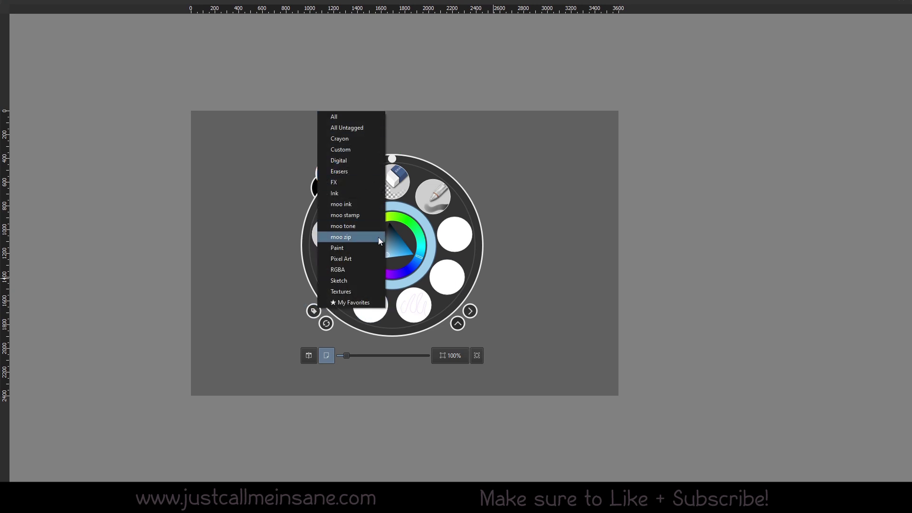
click(367, 238)
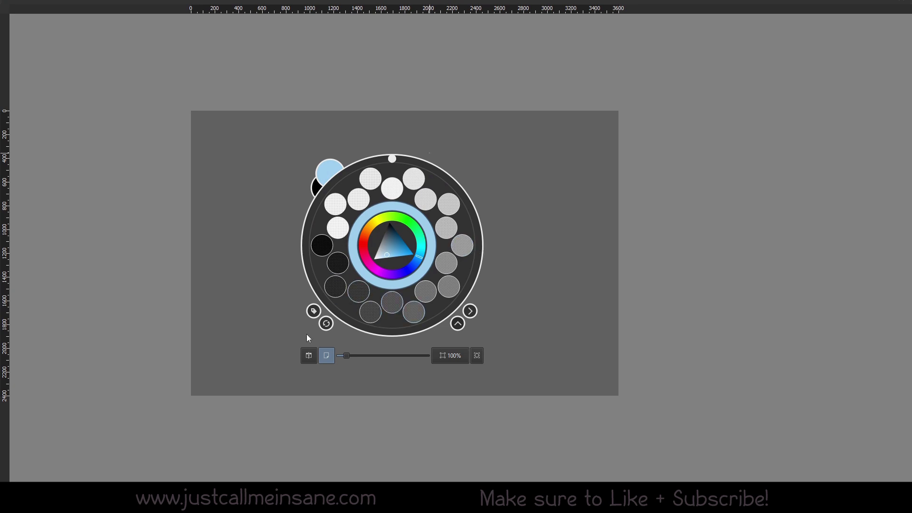
click(314, 311)
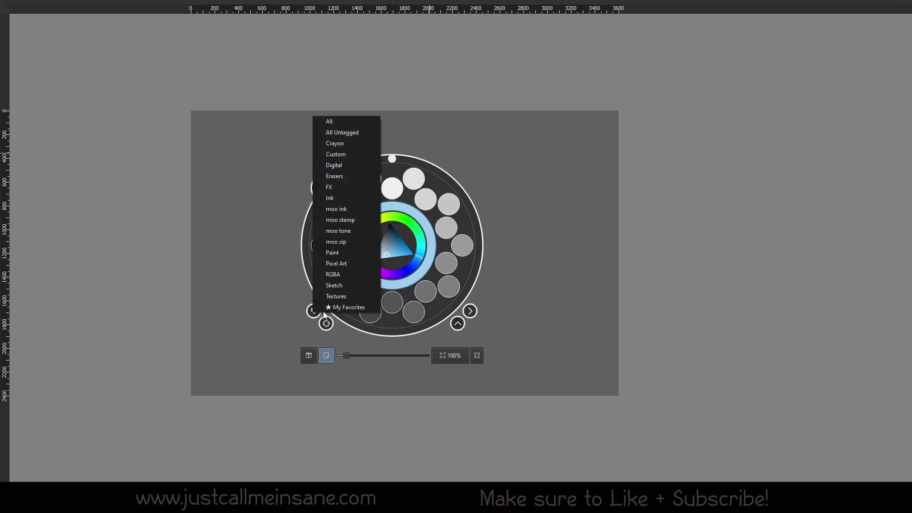
click(363, 243)
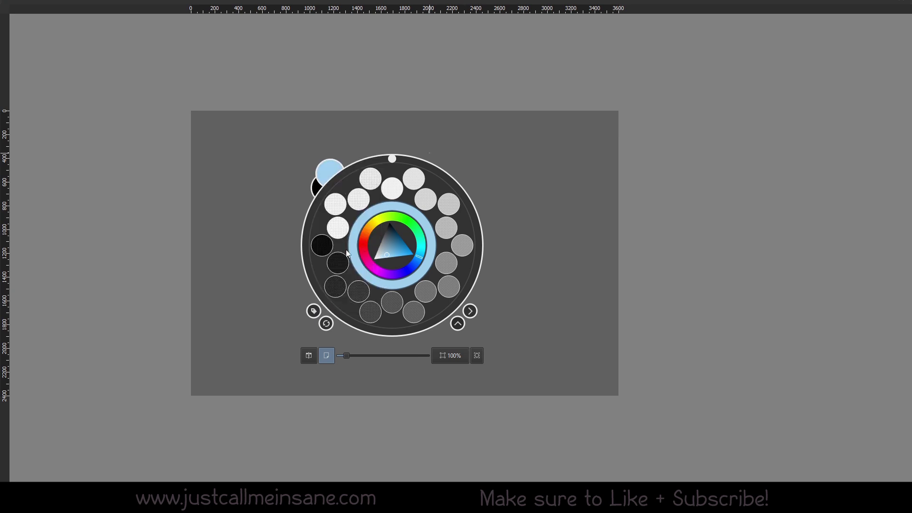
click(314, 312)
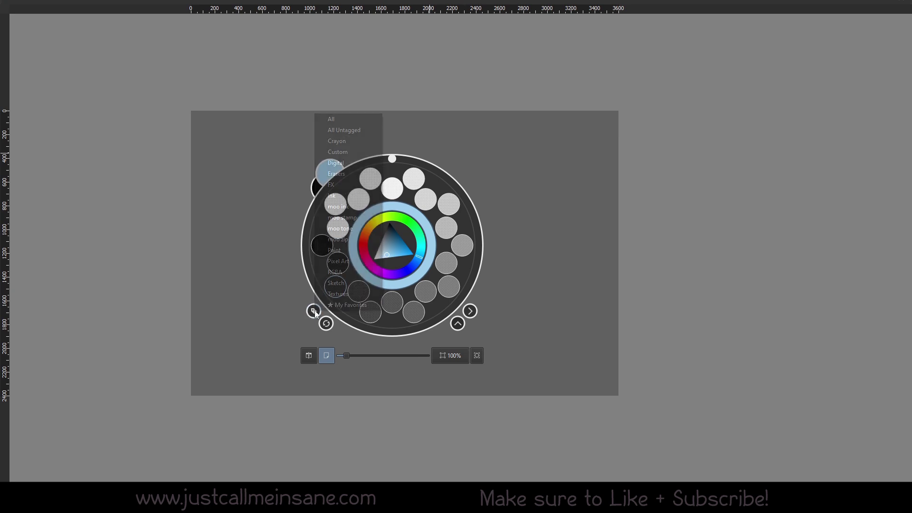
click(349, 215)
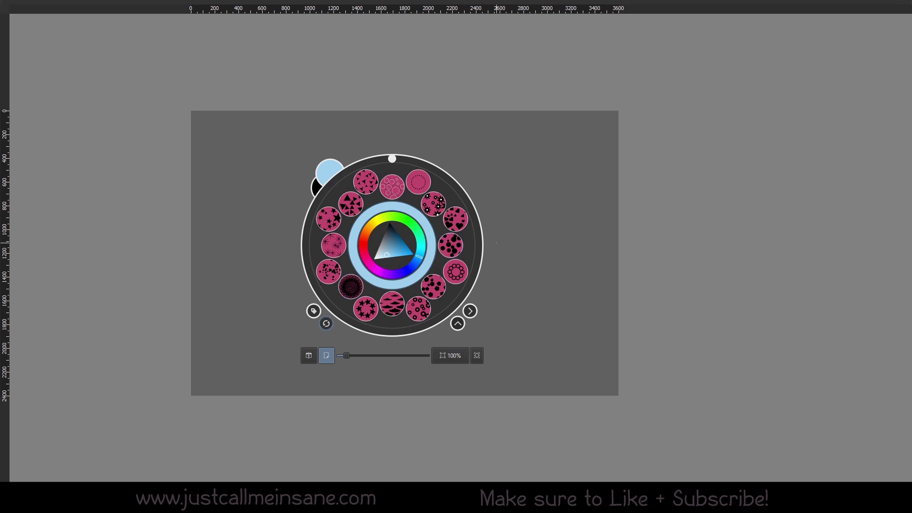
click(314, 310)
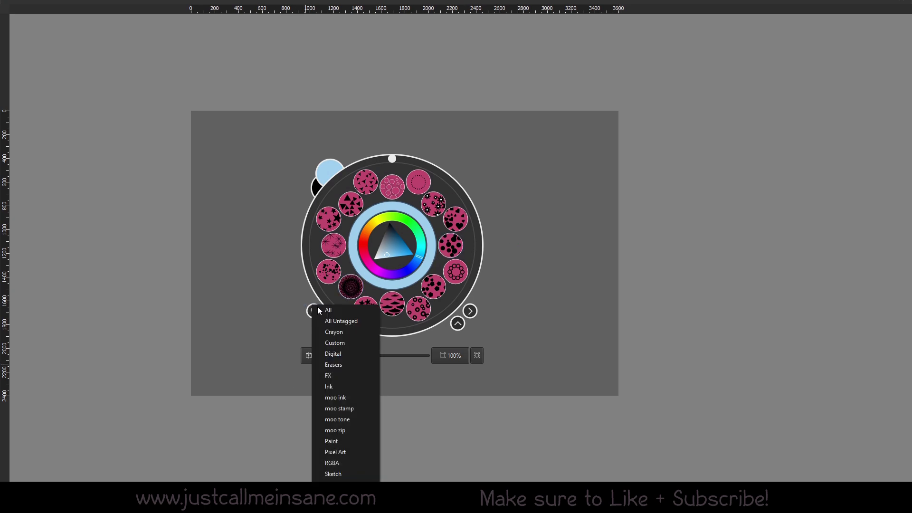
click(341, 346)
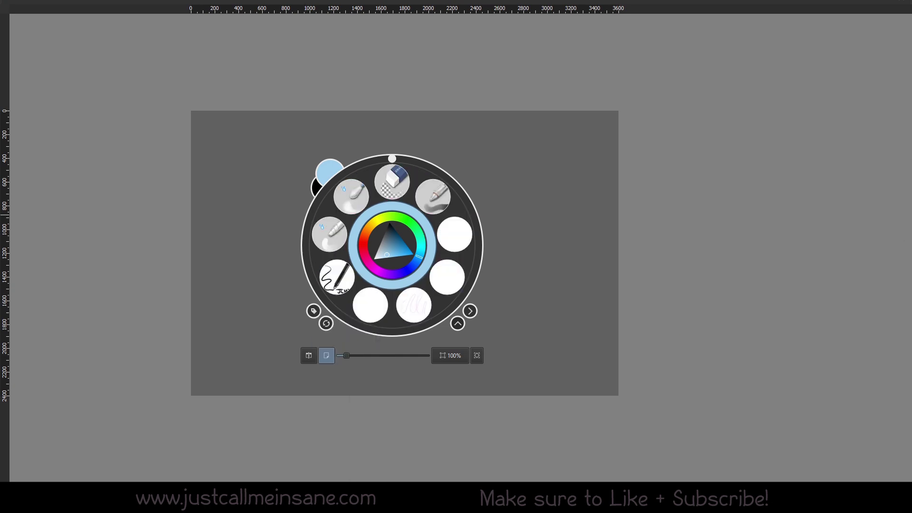
click(716, 218)
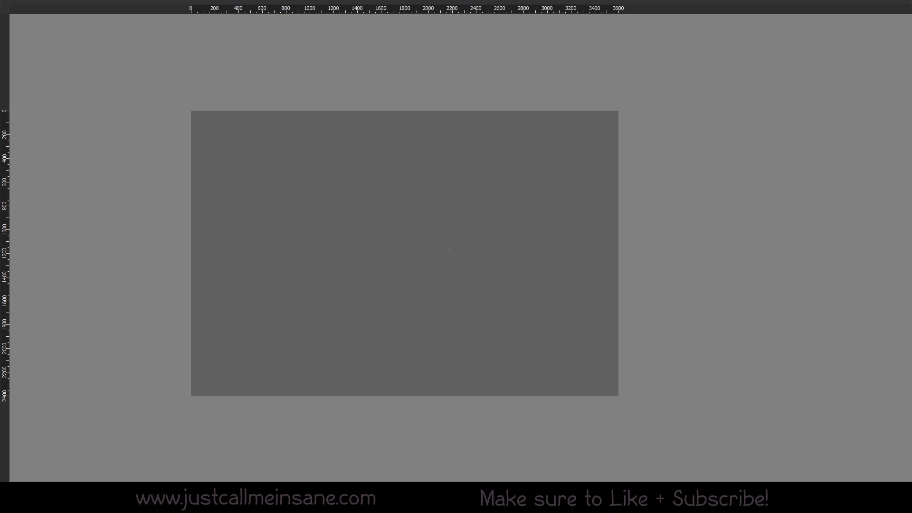
Leave canvas-only mode to restore menus, toolbars and panels, then recentre the blank canvas.
key(Tab)
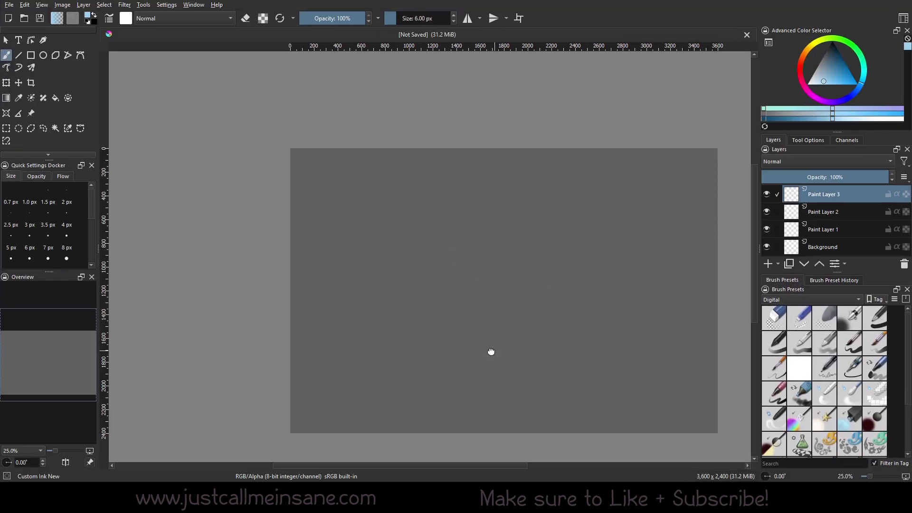
drag(491, 352, 410, 330)
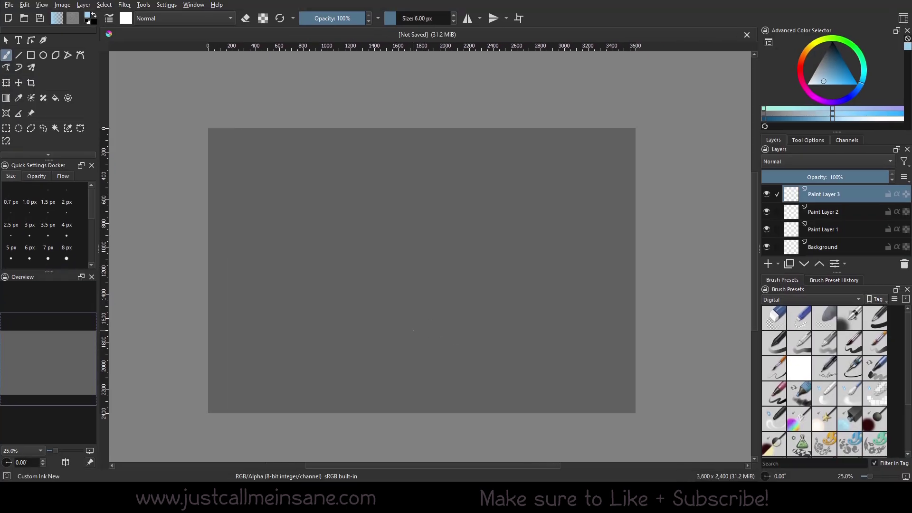